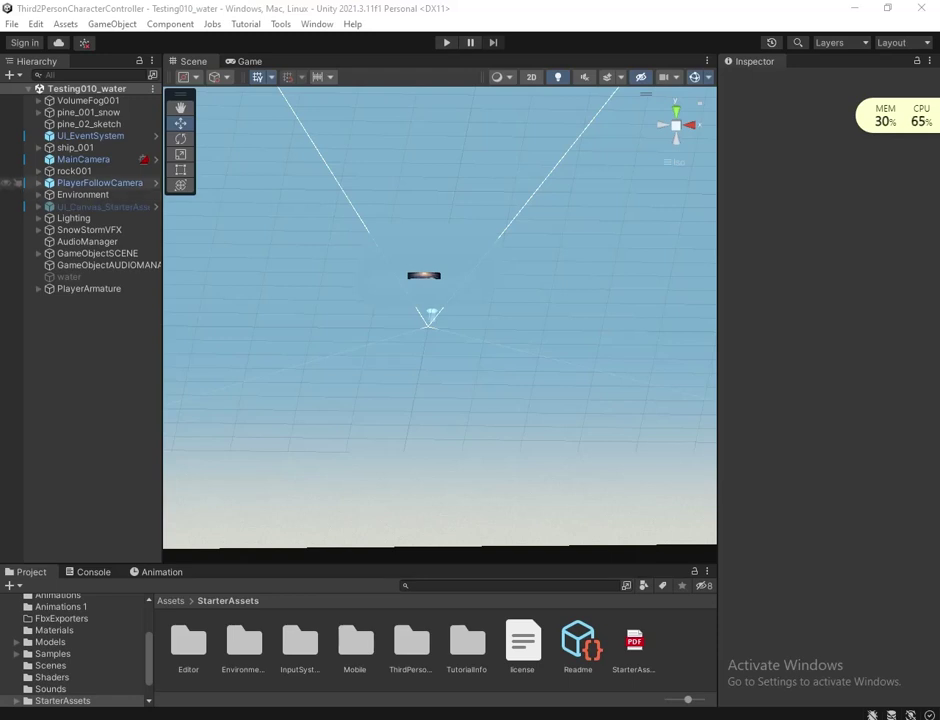
Step: Frame and orbit around PlayerFollowCamera behind the character, then enter Play mode
left_click(127, 185)
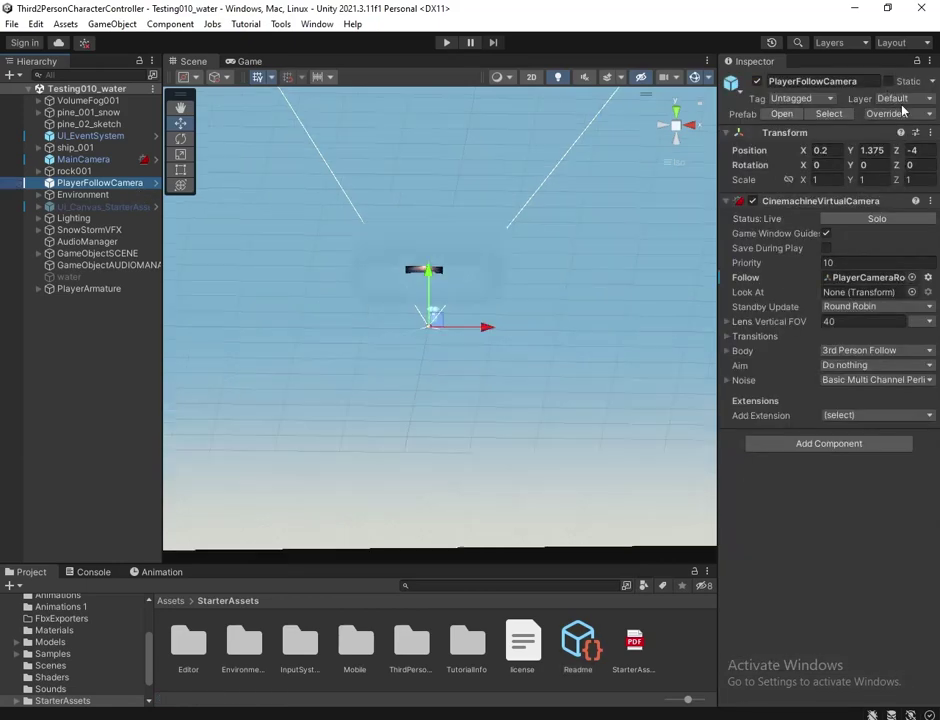
double_click(130, 184)
mouse_move(445, 218)
left_mouse_down("alt")
mouse_move(405, 245)
mouse_move(605, 312)
left_mouse_up("alt")
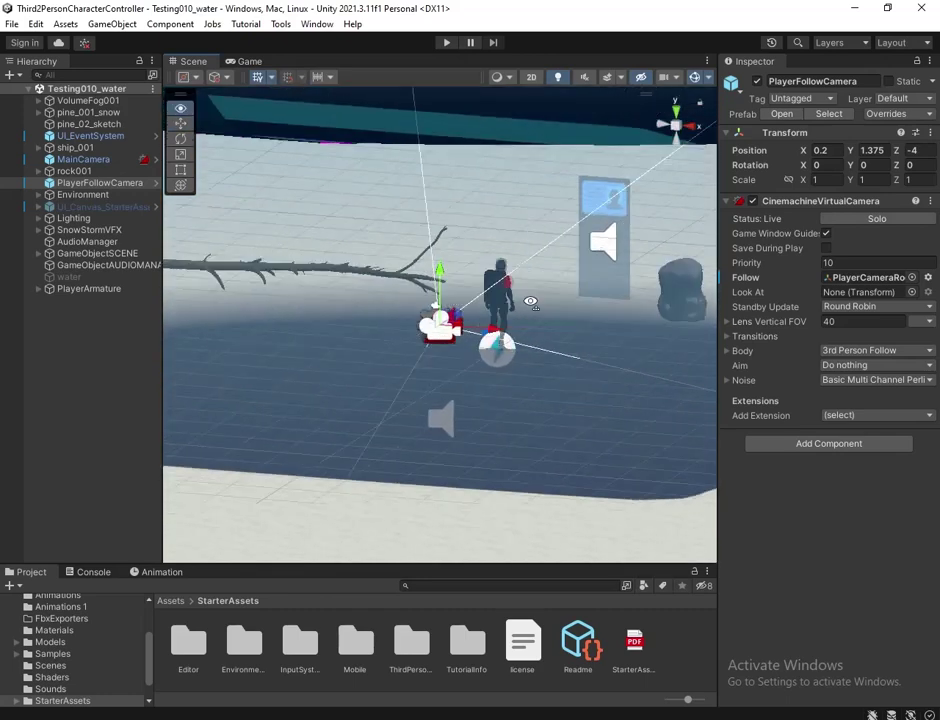
mouse_move(605, 312)
left_mouse_down("alt")
mouse_move(567, 197)
mouse_move(525, 248)
mouse_move(432, 239)
left_mouse_up("alt")
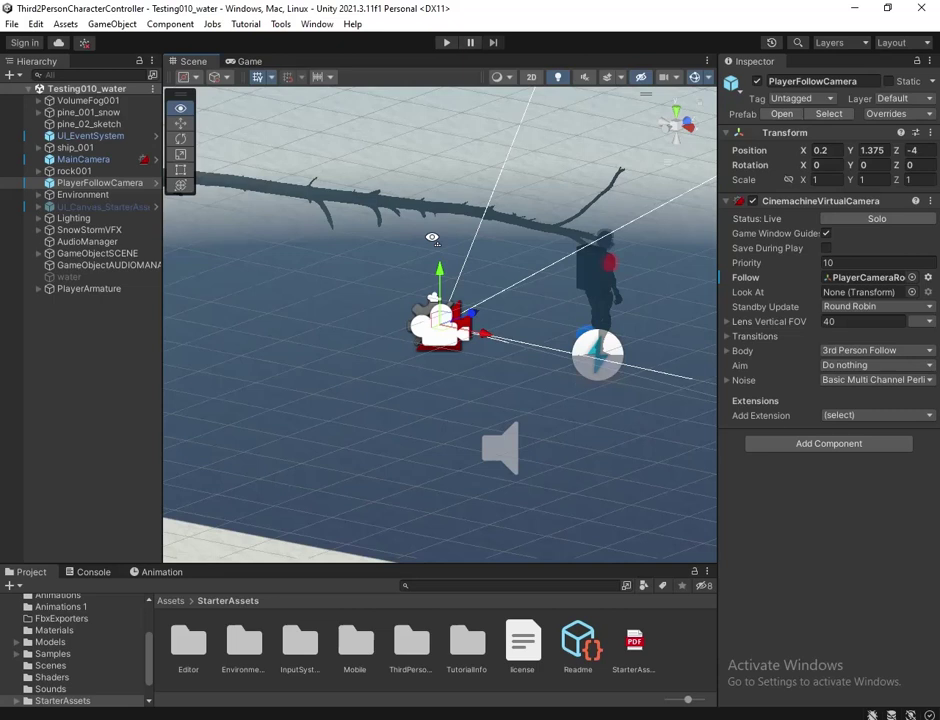
left_click(446, 42)
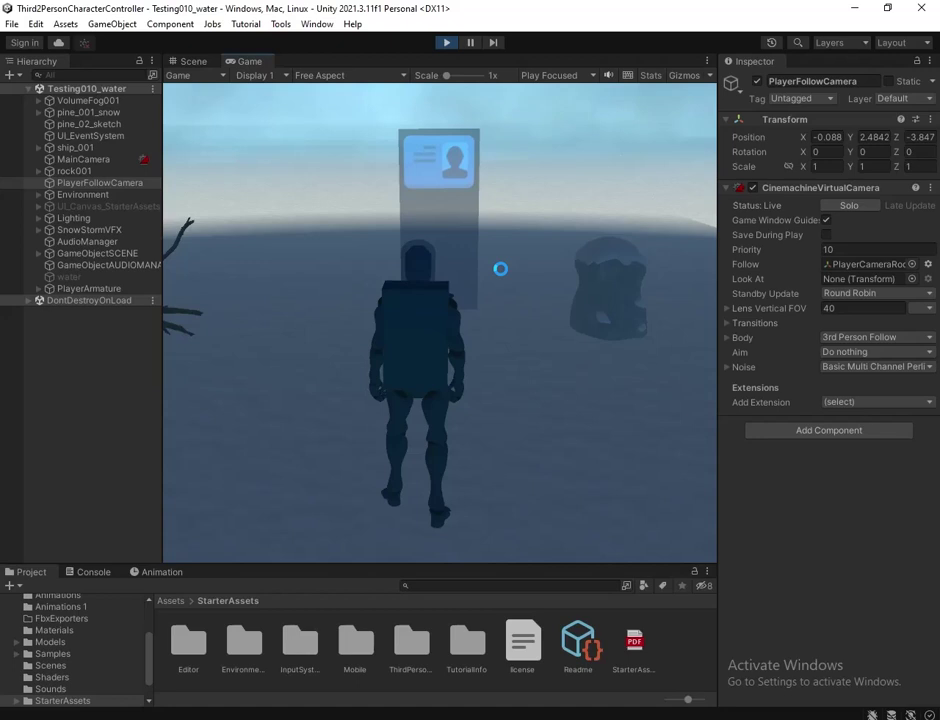
Step: Run the character forward with W, turn right with D, then walk away from the camera
key("w")
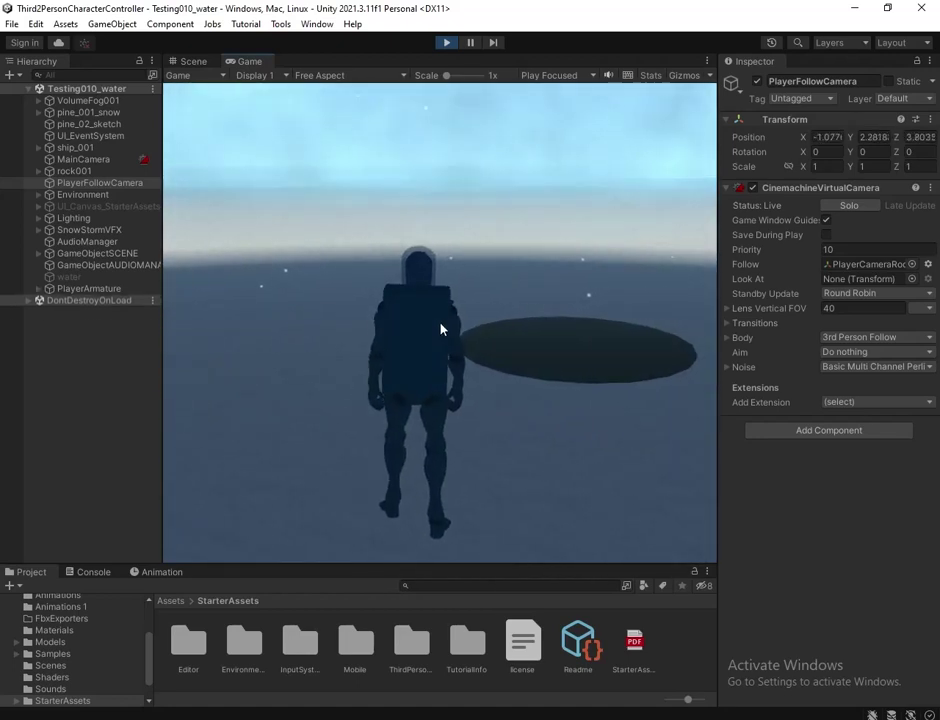
key("d")
key("w")
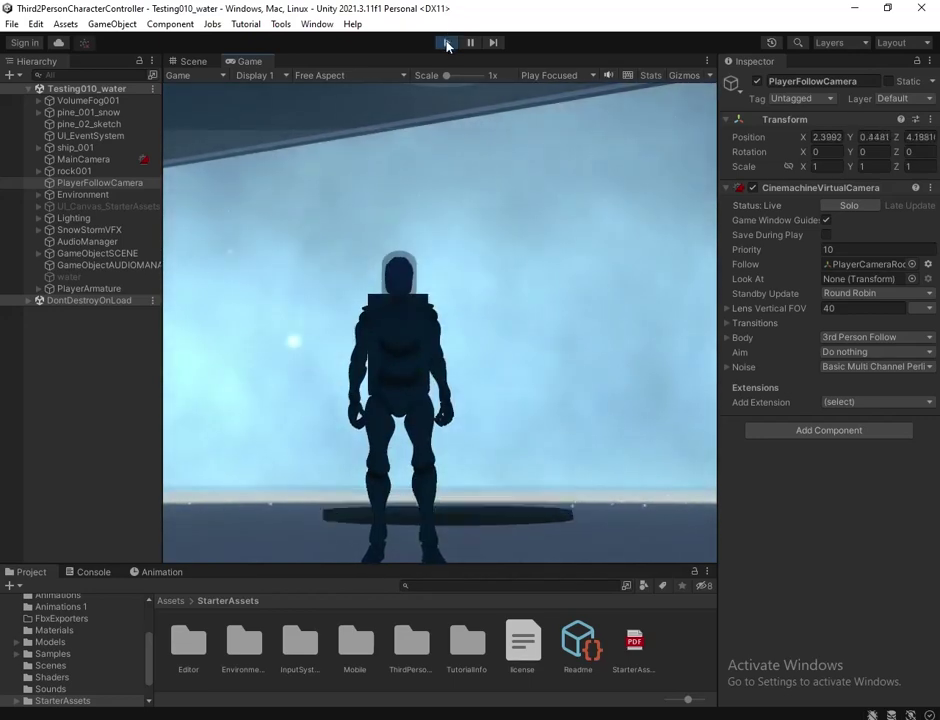
Step: Exit Play mode with Ctrl+P and orbit the Scene view to look level at the horizon
key("ctrl+p")
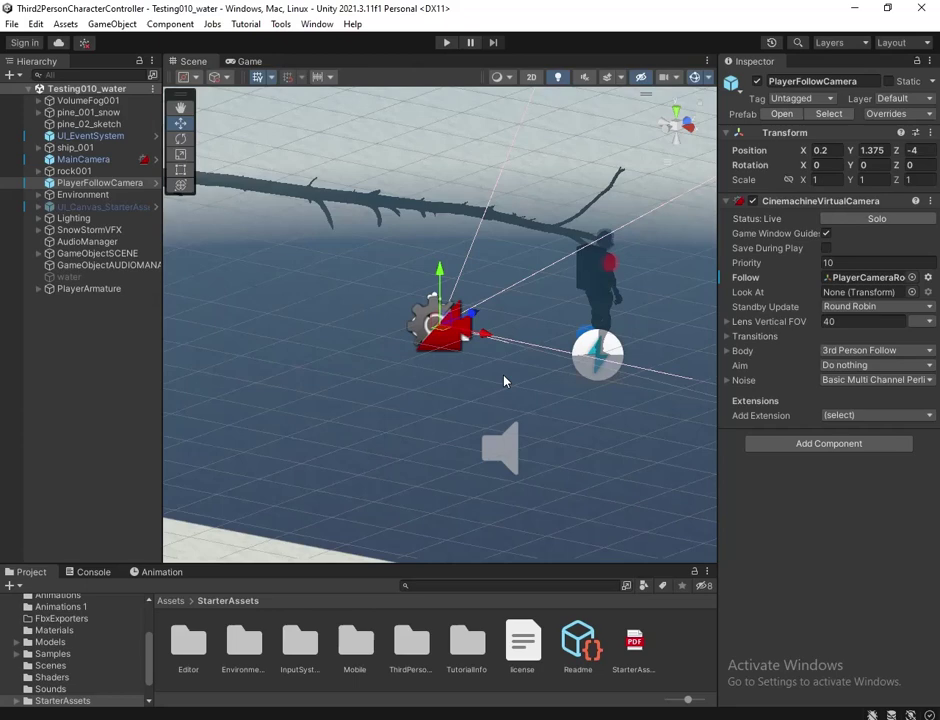
mouse_move(573, 368)
left_mouse_down("alt")
mouse_move(798, 290)
mouse_move(551, 272)
left_mouse_up("alt")
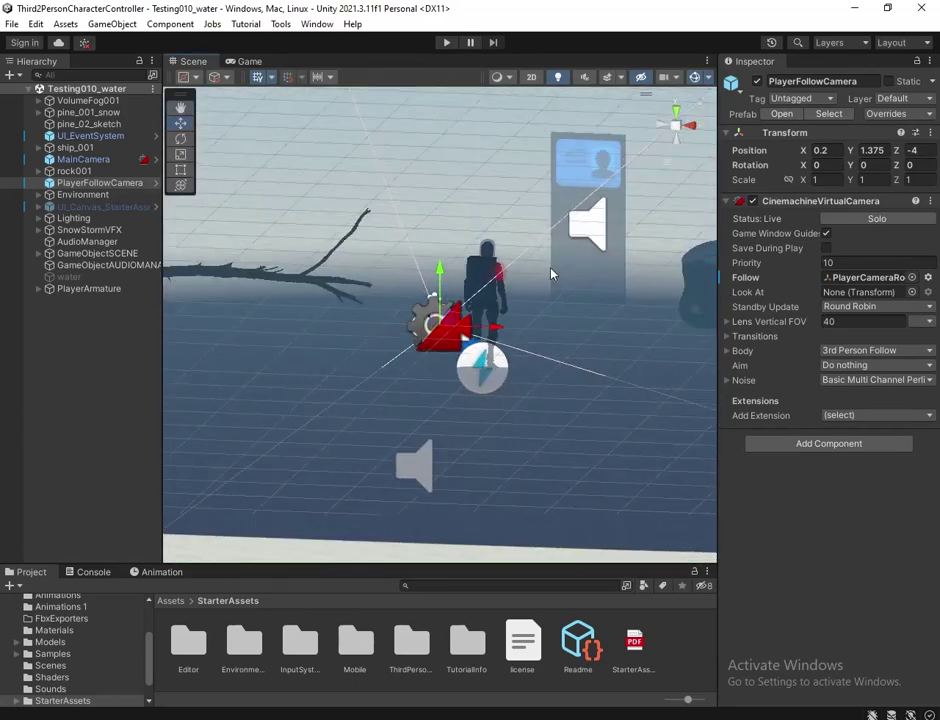